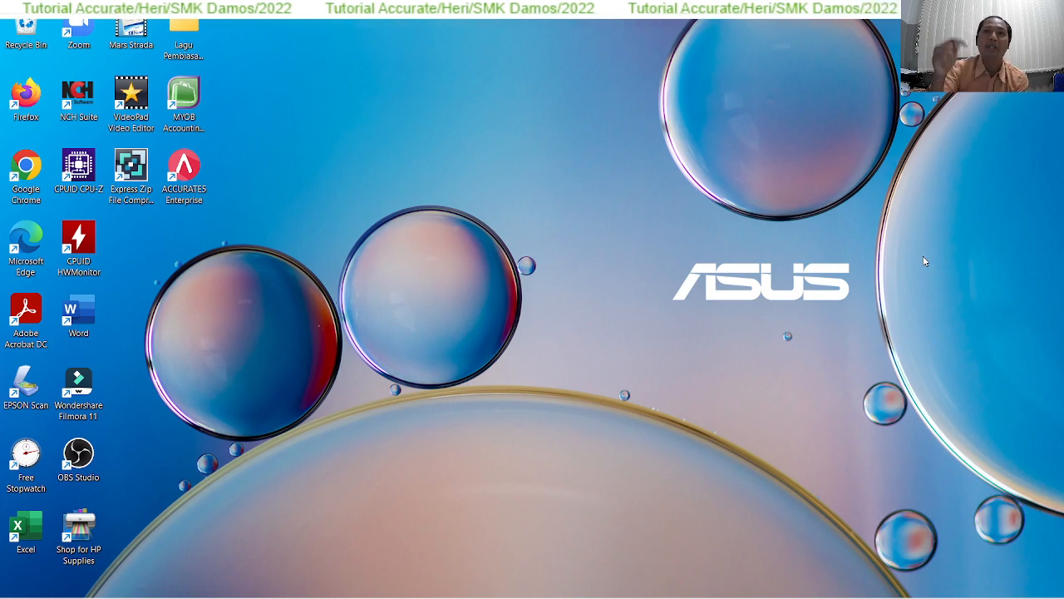
Switch to Accurate and open a new sales invoice (Faktur Penjualan) from the Penjualan module.
mouse_move(714, 594)
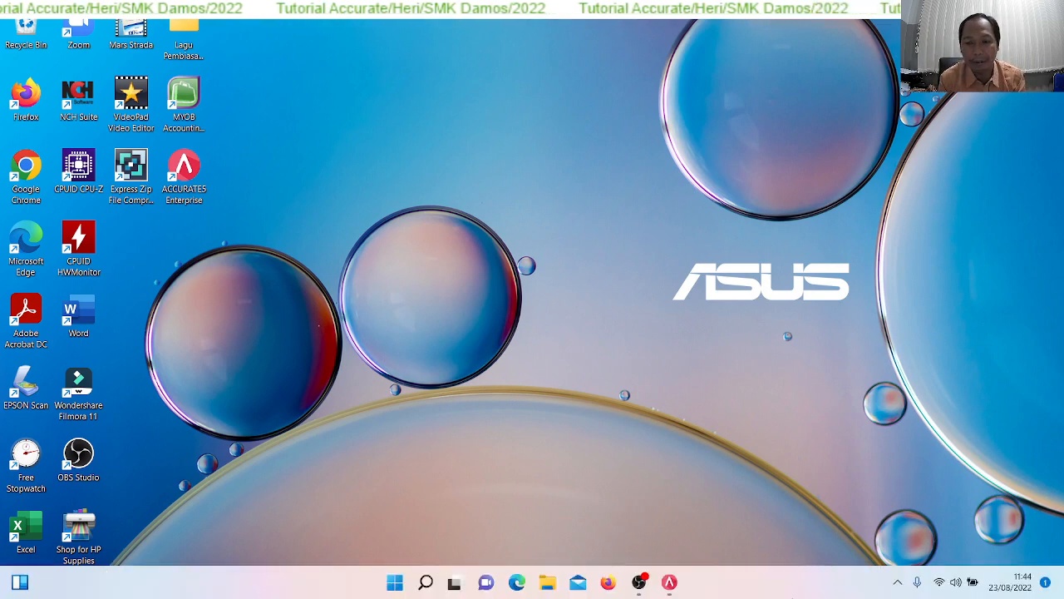
click(671, 583)
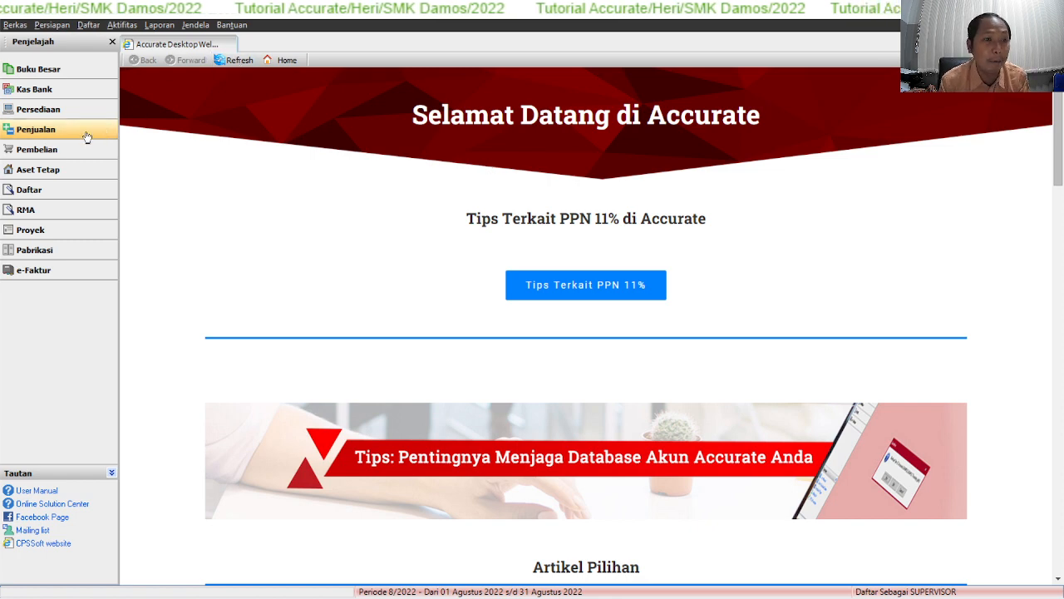
click(38, 130)
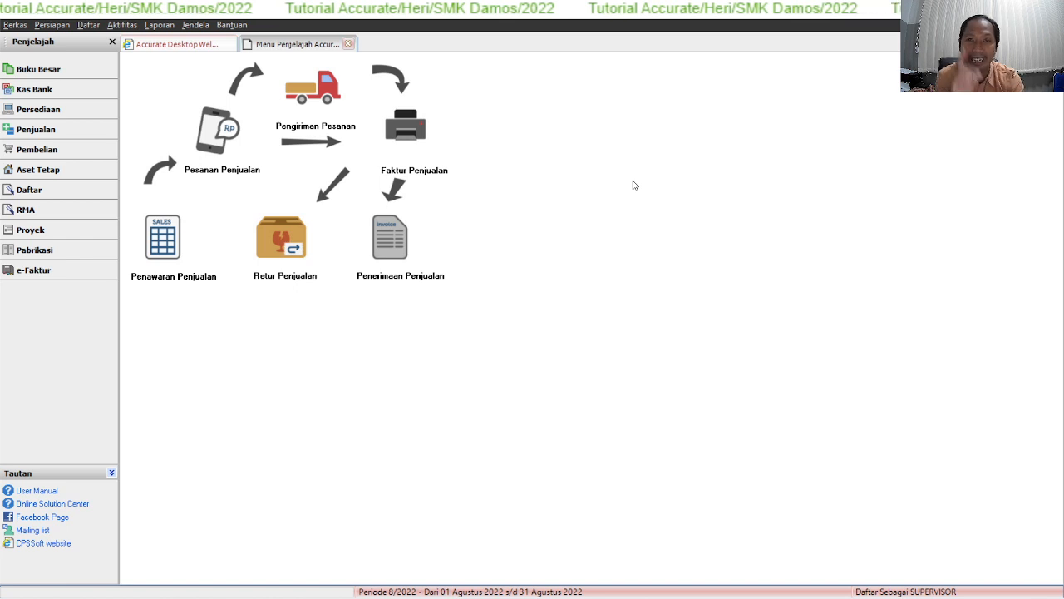
click(414, 139)
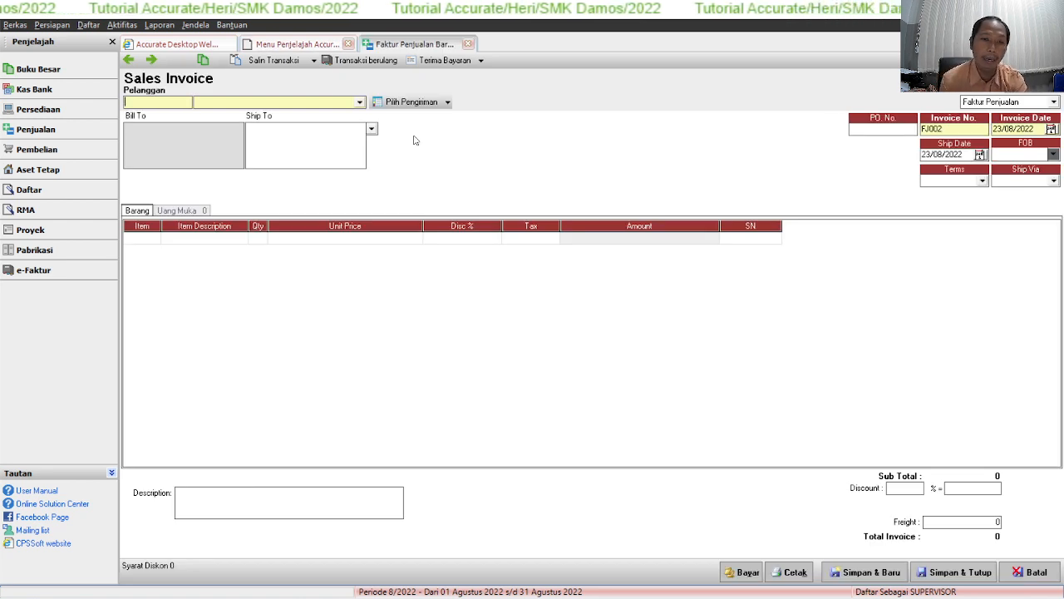
Choose PT Indah as the customer of the sales invoice.
click(360, 101)
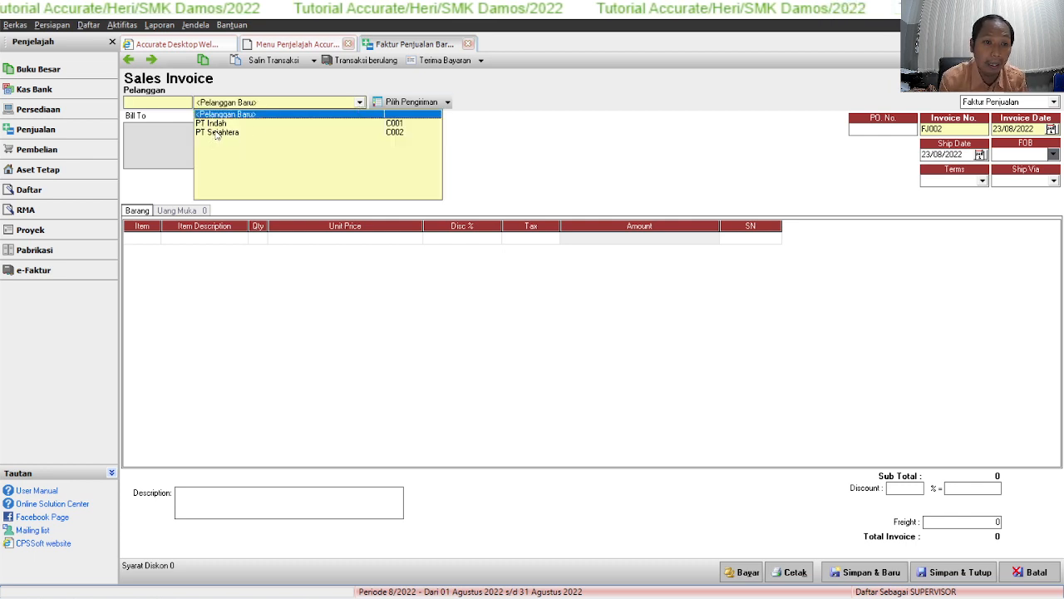
click(535, 134)
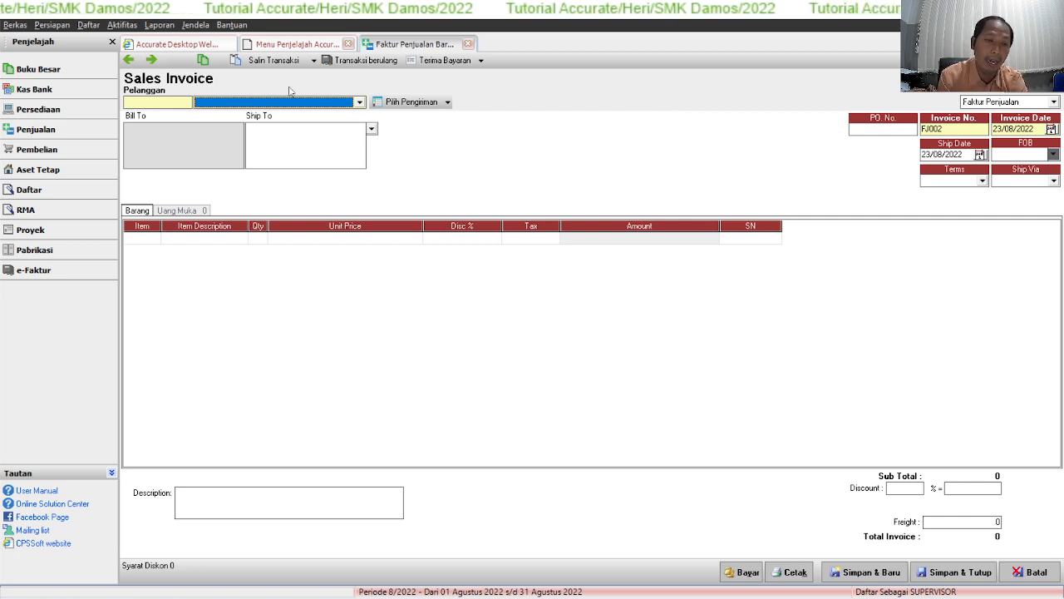
click(361, 102)
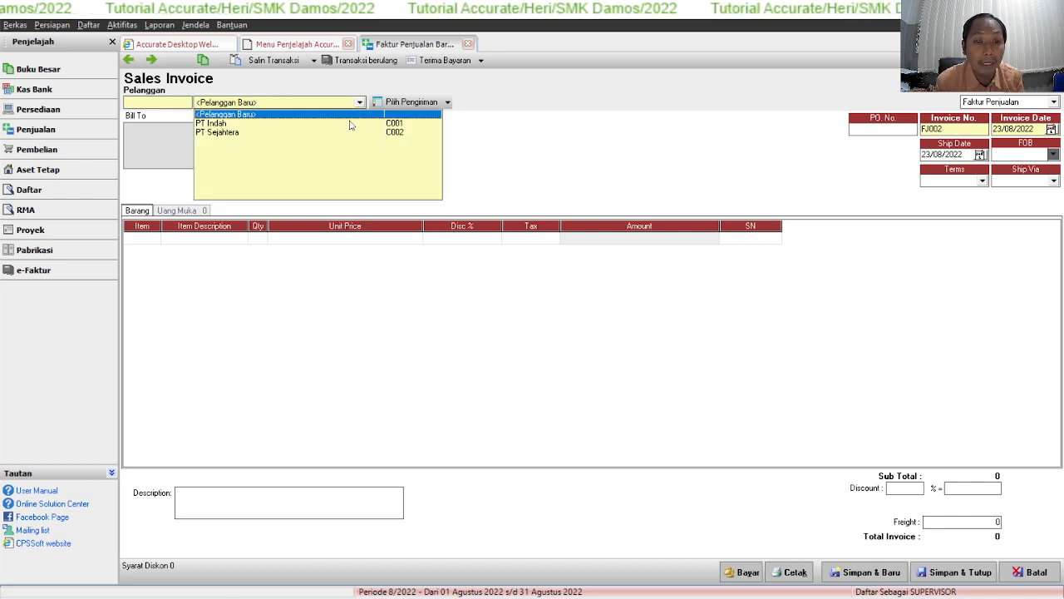
click(348, 124)
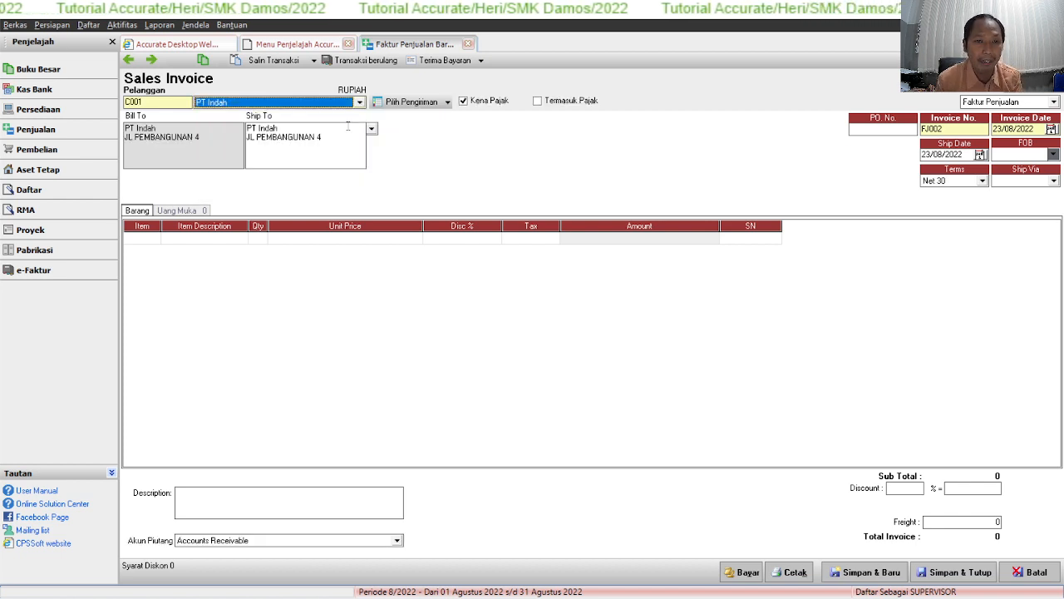
Set the invoice number to FJOO3 and both the invoice date and the ship date to 05/12/2015.
click(951, 129)
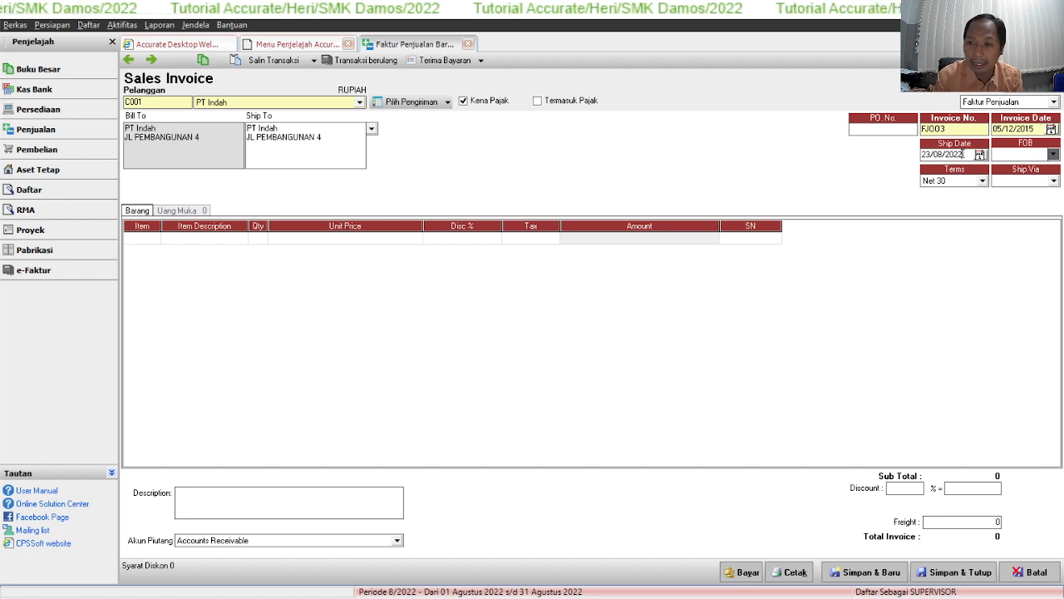
key(BackSpace)
key(BackSpace)
key(BackSpace)
key(BackSpace)
key(BackSpace)
key(BackSpace)
key(BackSpace)
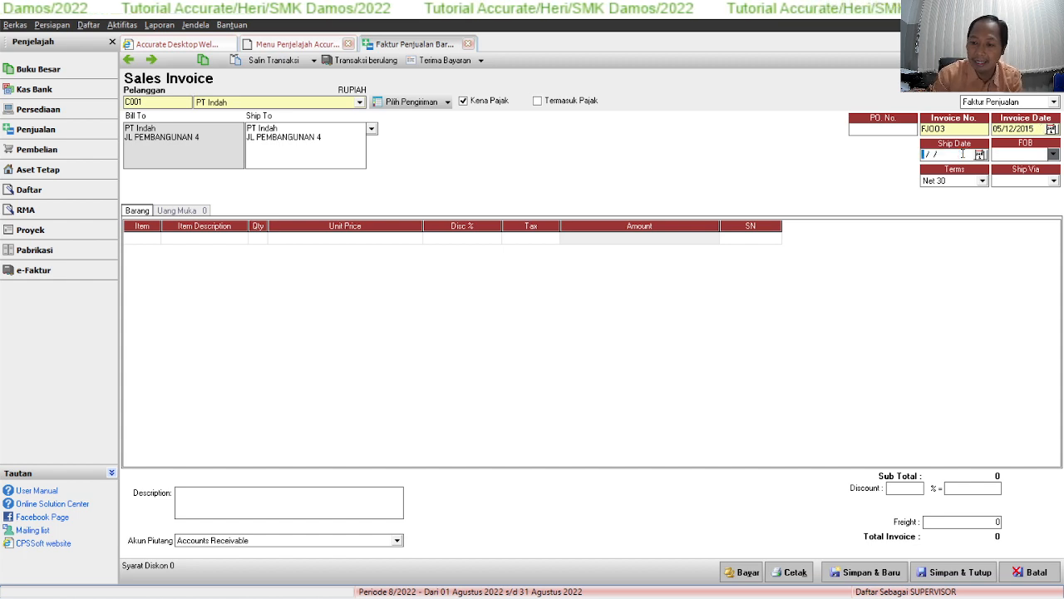
text(05/12/2)
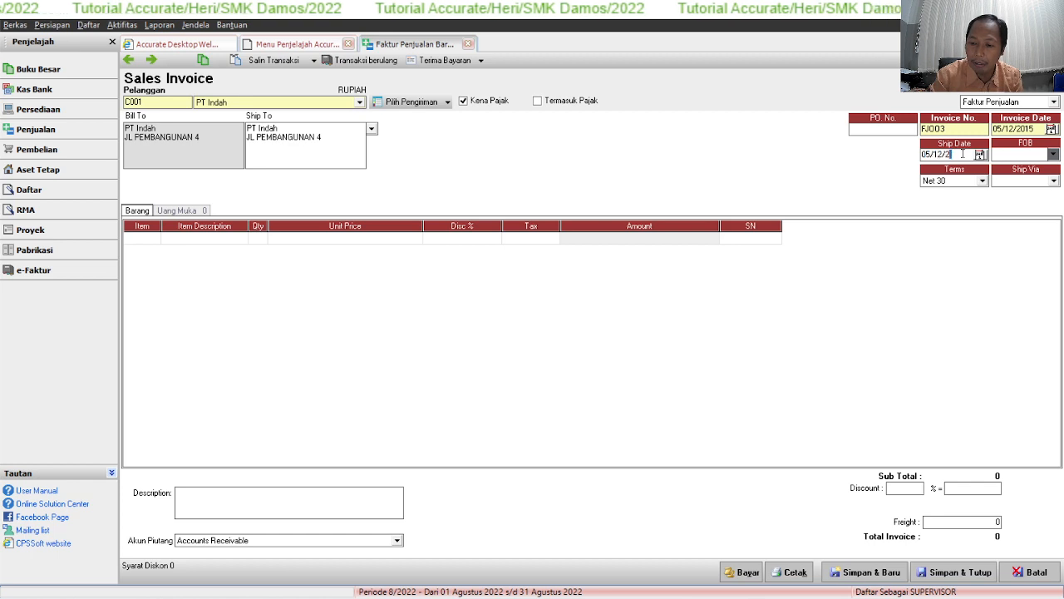
text(015)
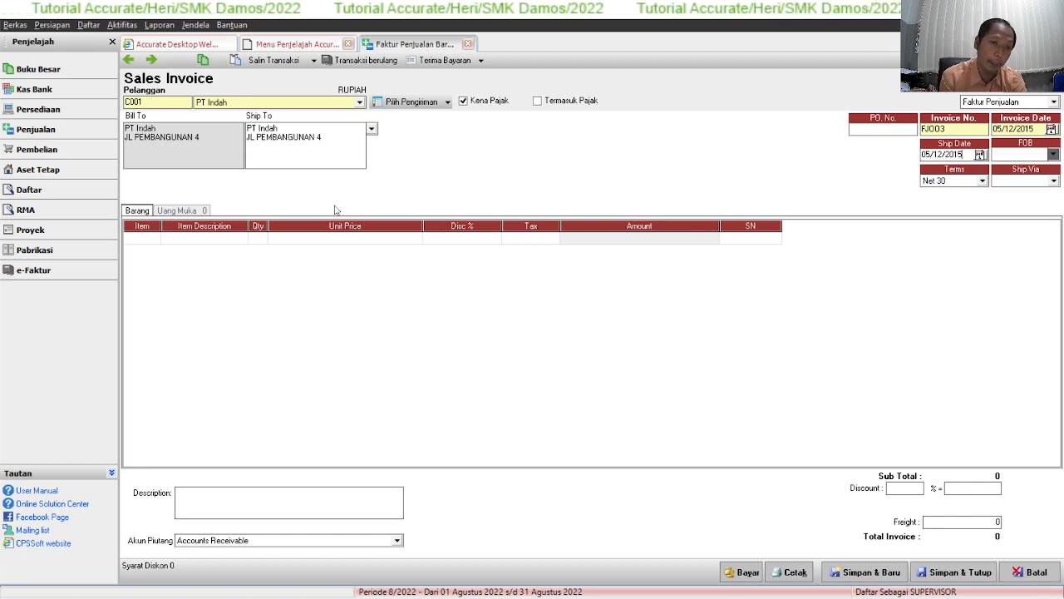
Add item B001 Oli Castrol to the first line of the invoice.
click(144, 239)
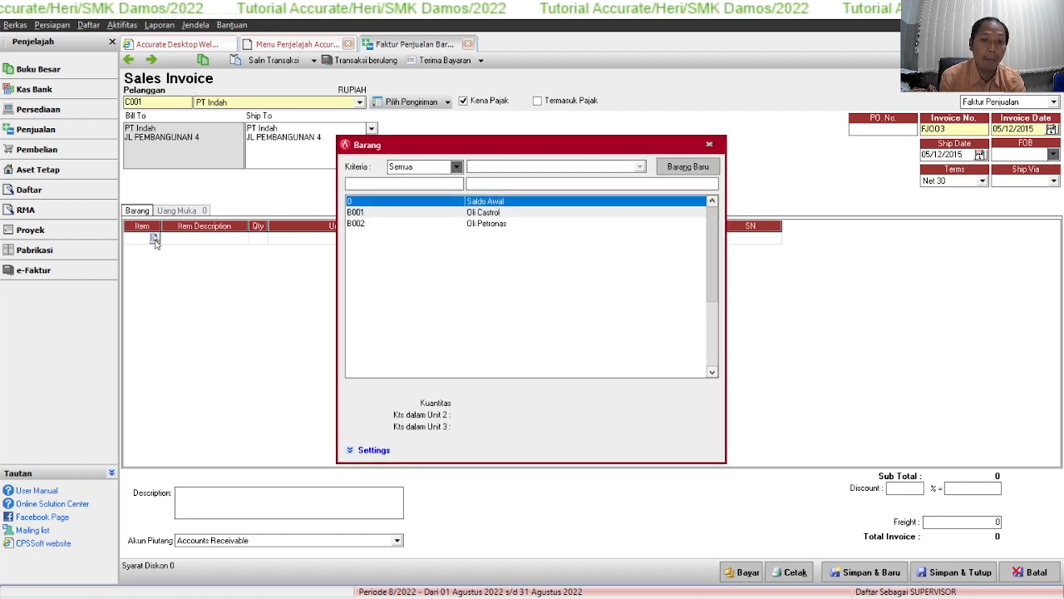
click(484, 214)
double_click(484, 213)
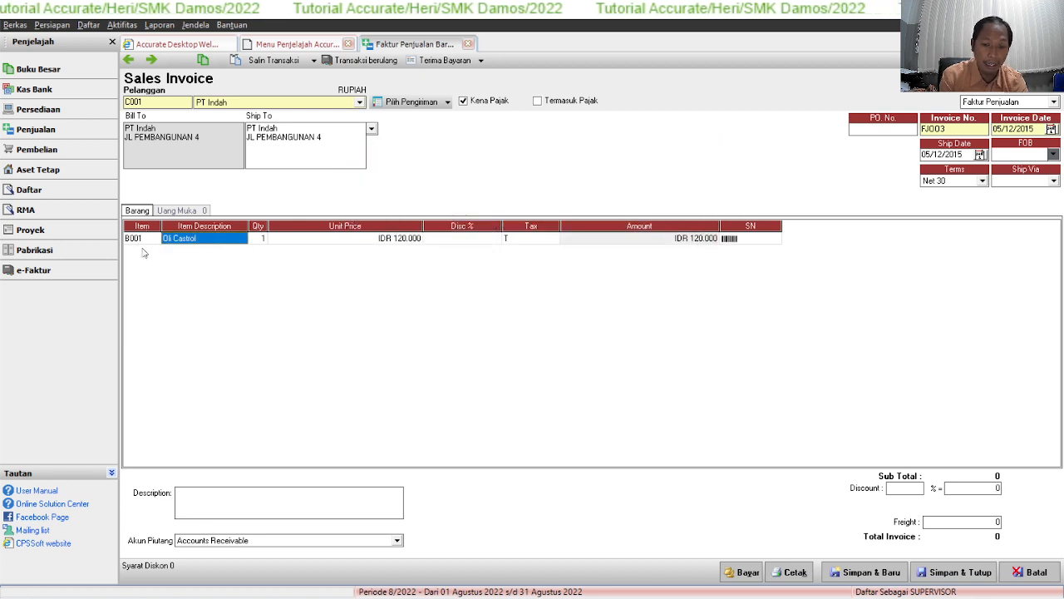
Start a second invoice line and add item B002 Oli Petronas to it.
key(Tab)
key(Tab)
key(Tab)
key(Tab)
key(Tab)
key(Tab)
key(Tab)
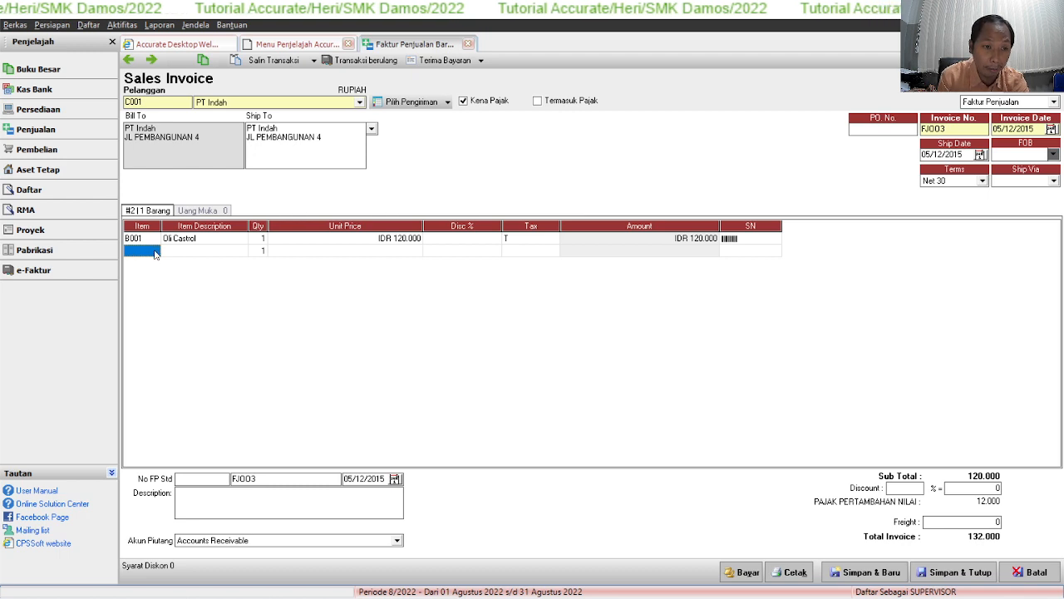
click(155, 251)
click(155, 251)
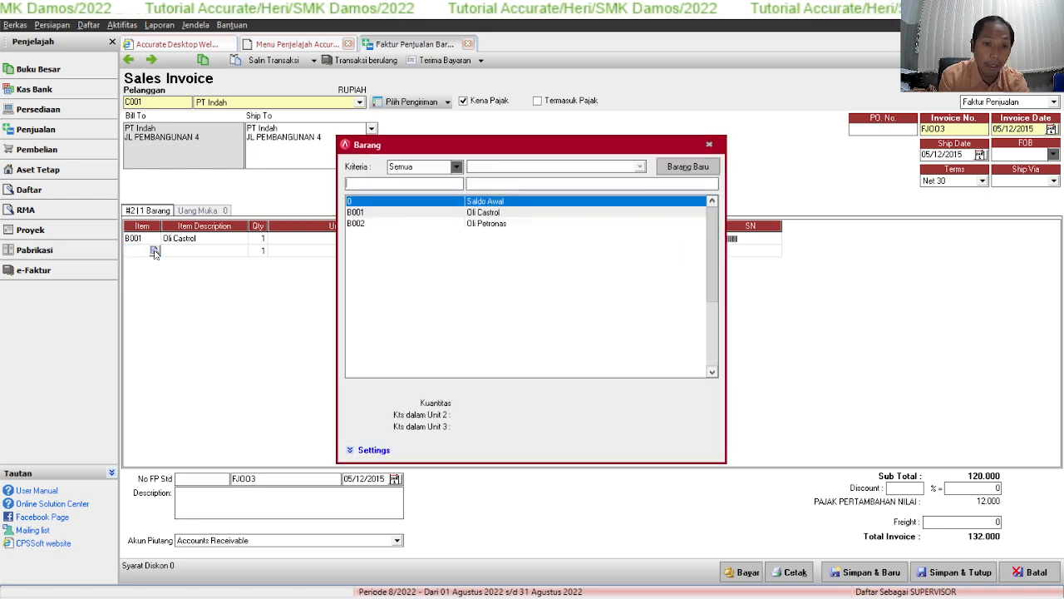
click(381, 225)
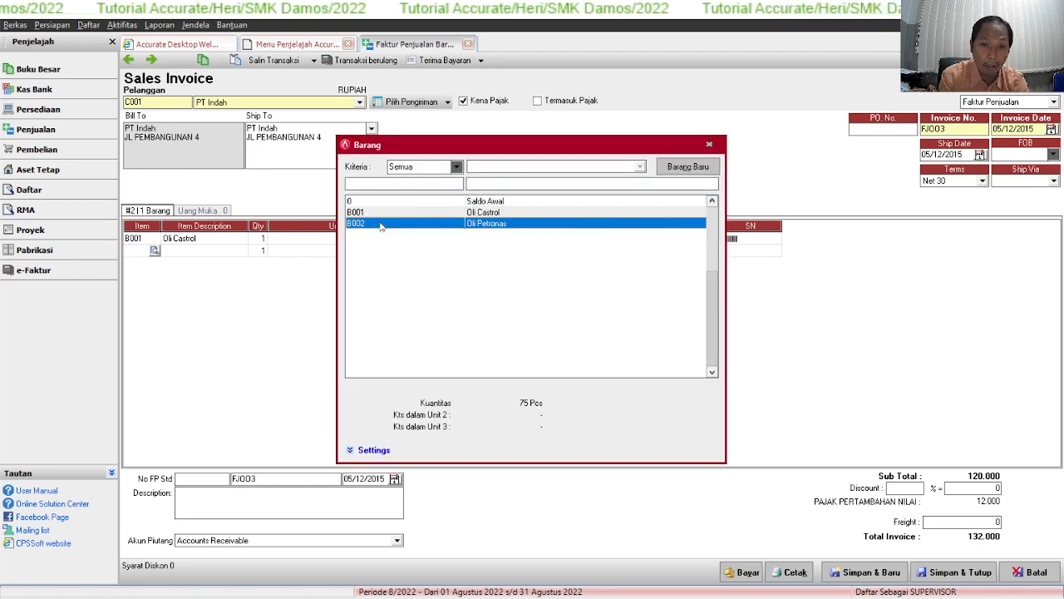
double_click(381, 225)
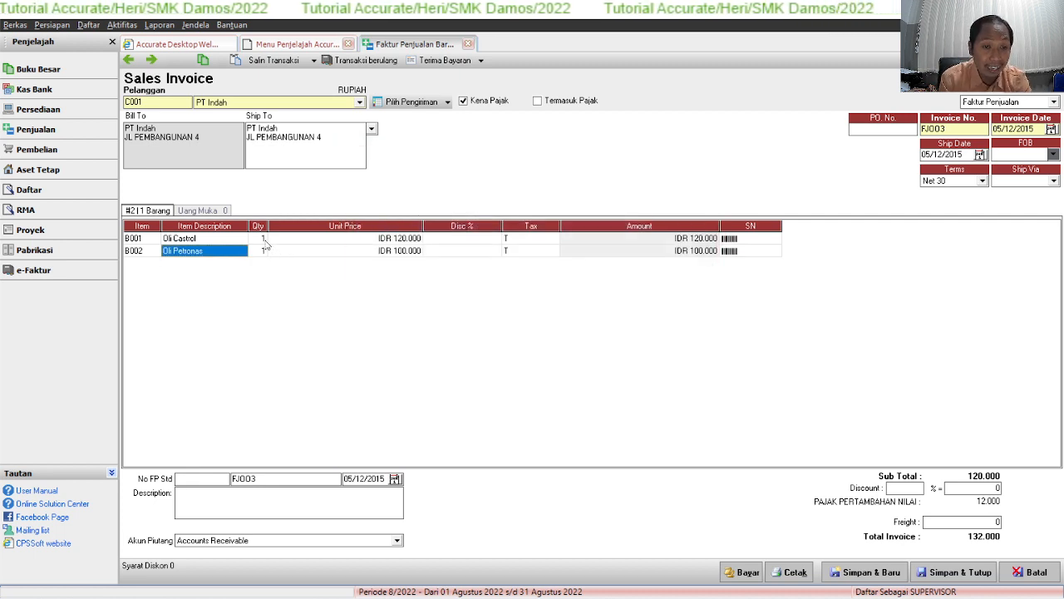
Set the quantity to 5 for both Oli Castrol and Oli Petronas.
click(263, 240)
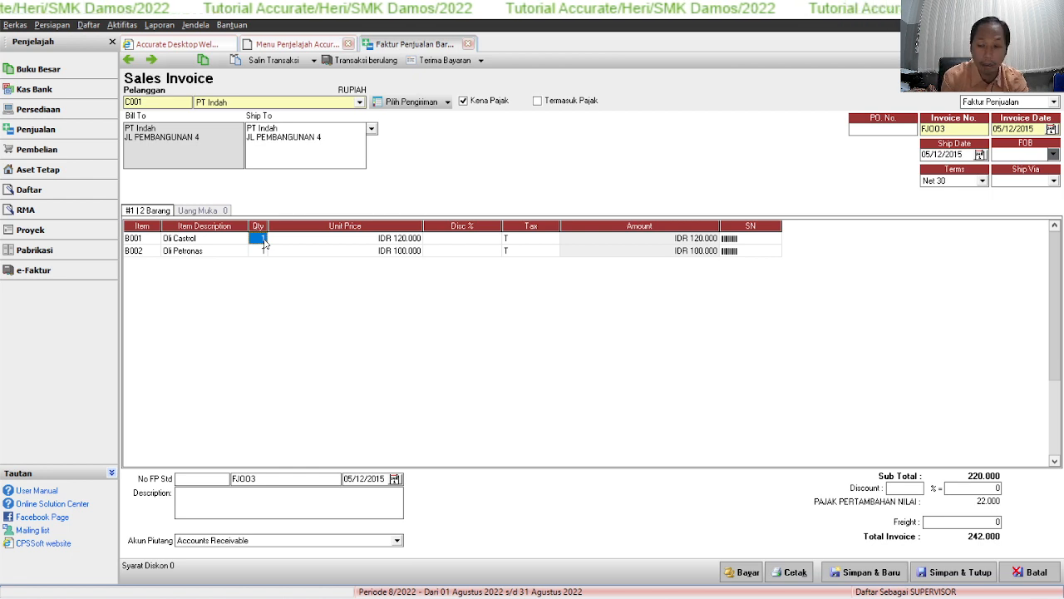
text(5)
click(260, 251)
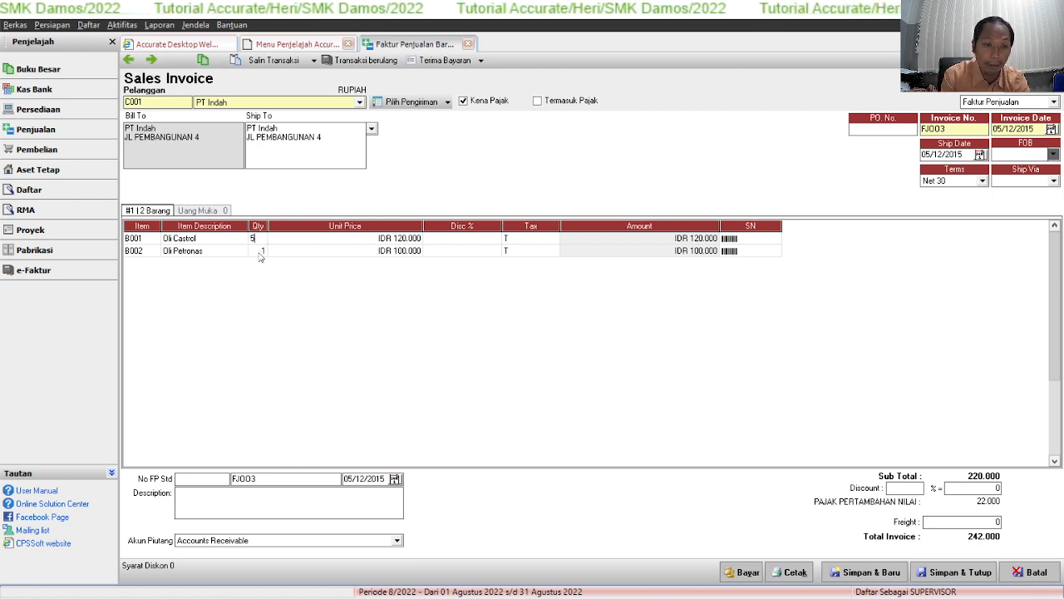
text(5)
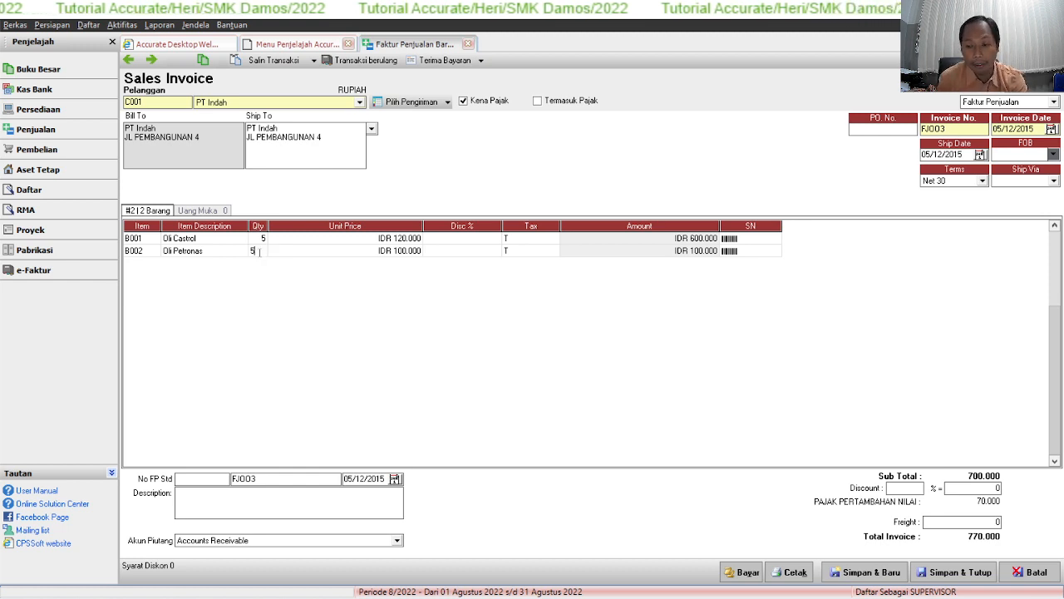
key(Tab)
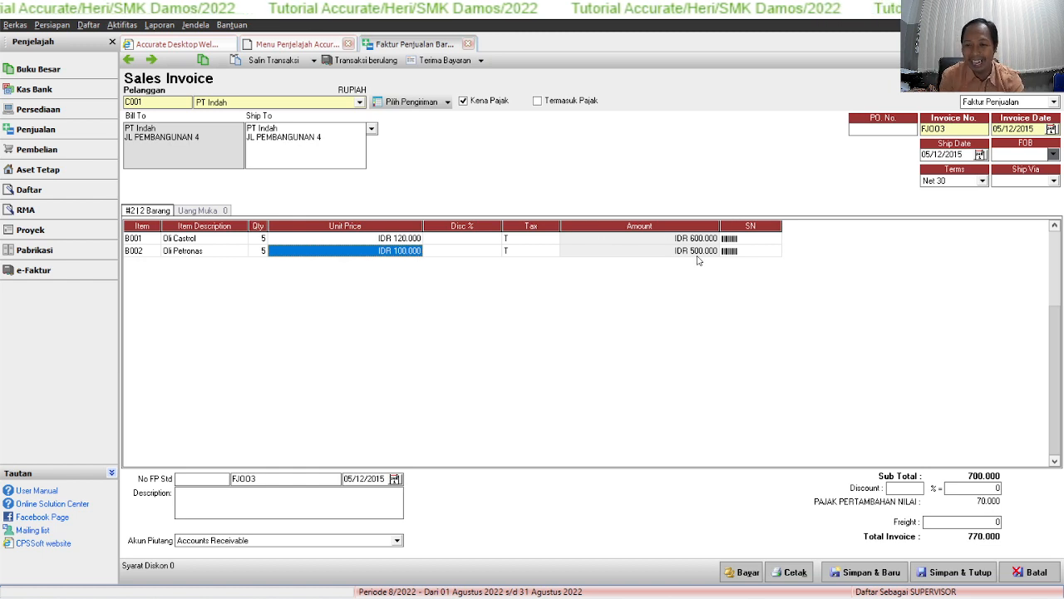
Enter PENJUALAN KREDIT as the description of the invoice.
click(311, 496)
text(P)
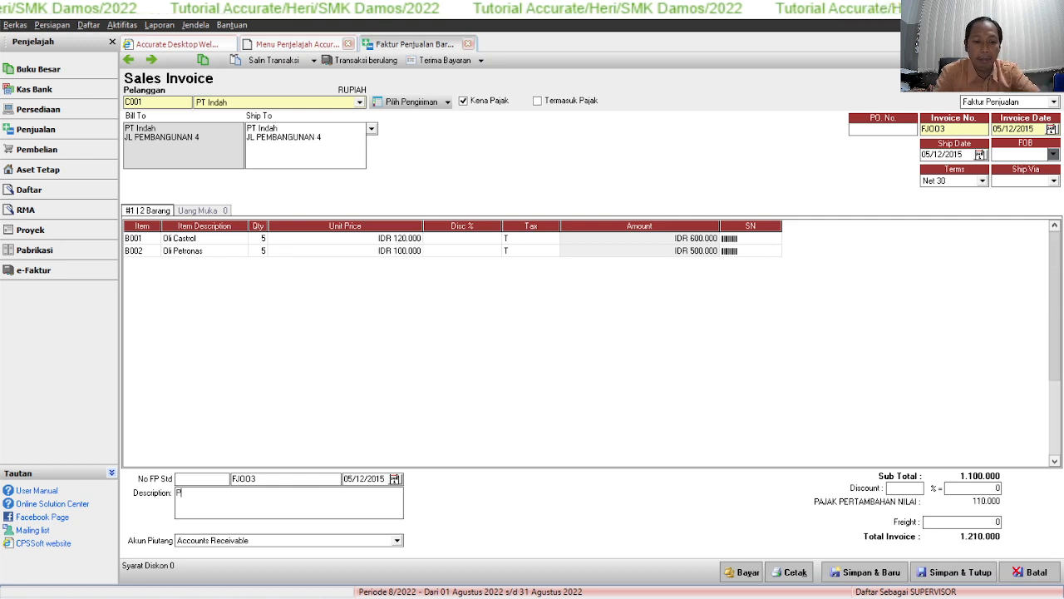
text(ENJUALAN KREDIT)
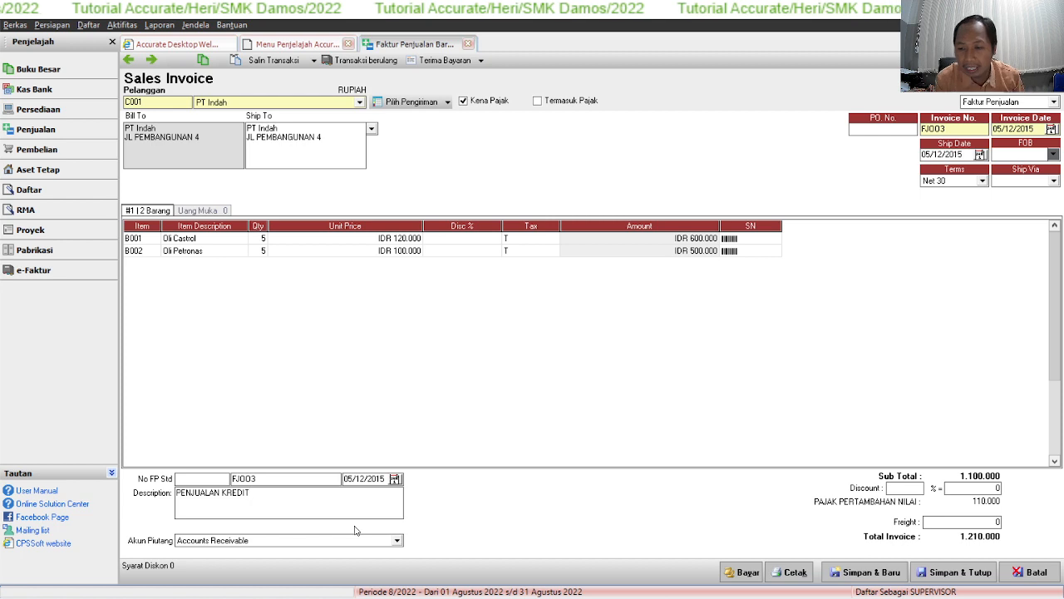
Set the freight charge of the invoice to 10.000.
mouse_move(553, 596)
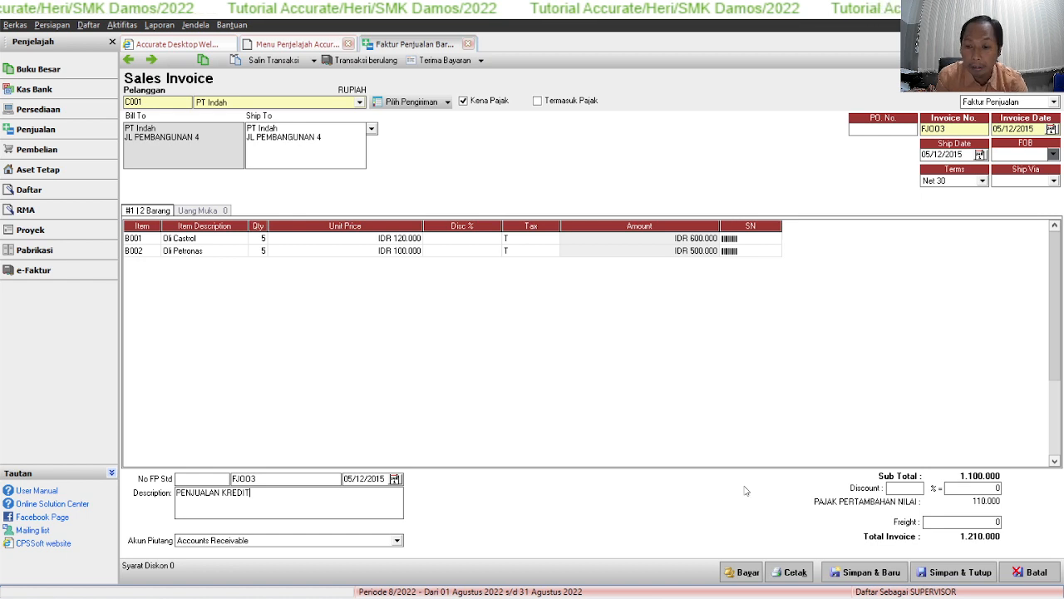
click(933, 522)
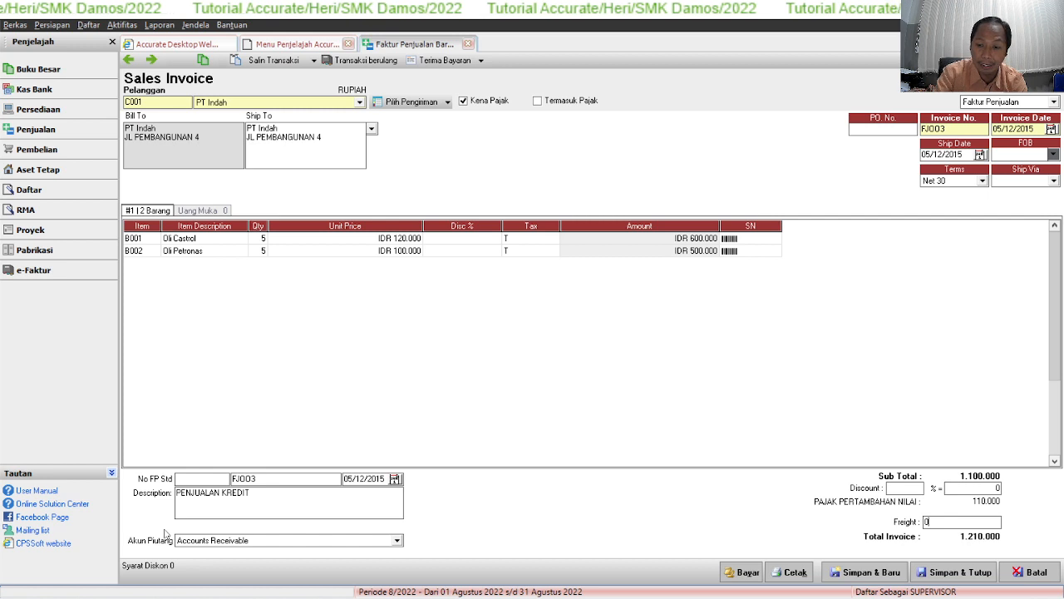
key(BackSpace)
text(10.00)
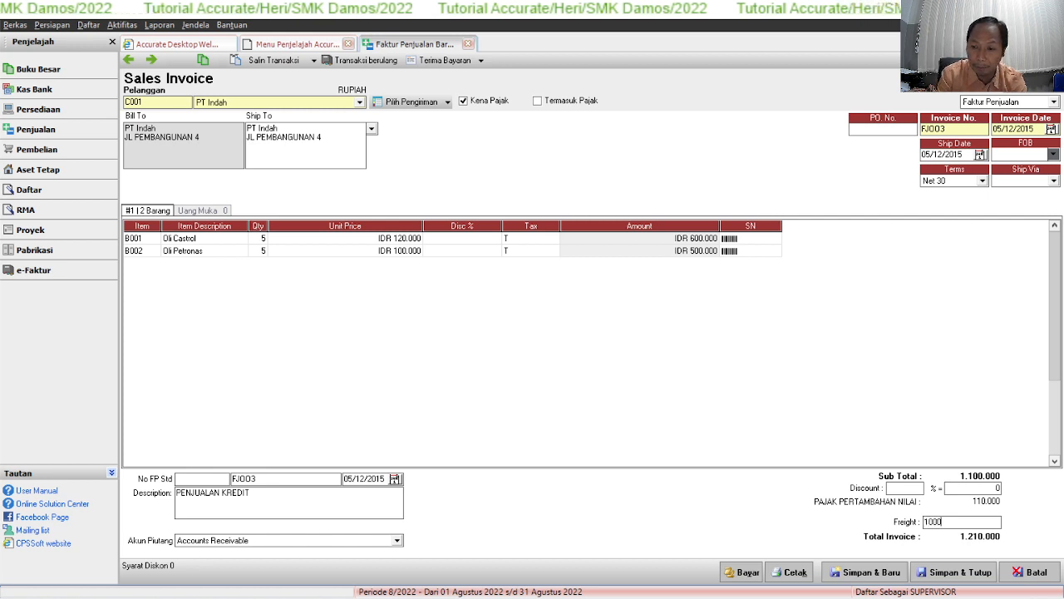
text(0)
key(Tab)
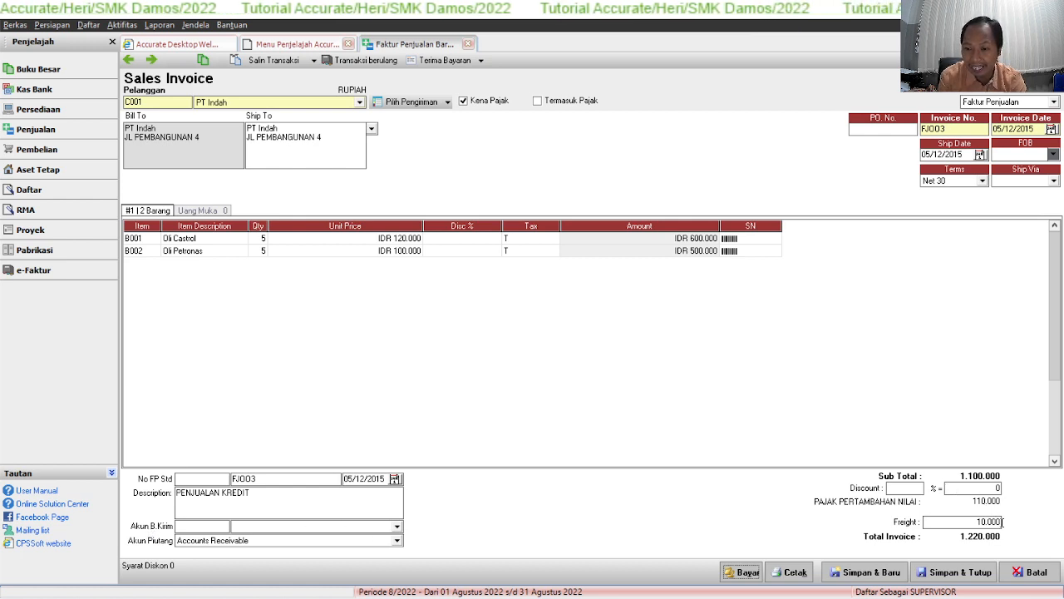
Clear the freight charge from the invoice.
click(1001, 521)
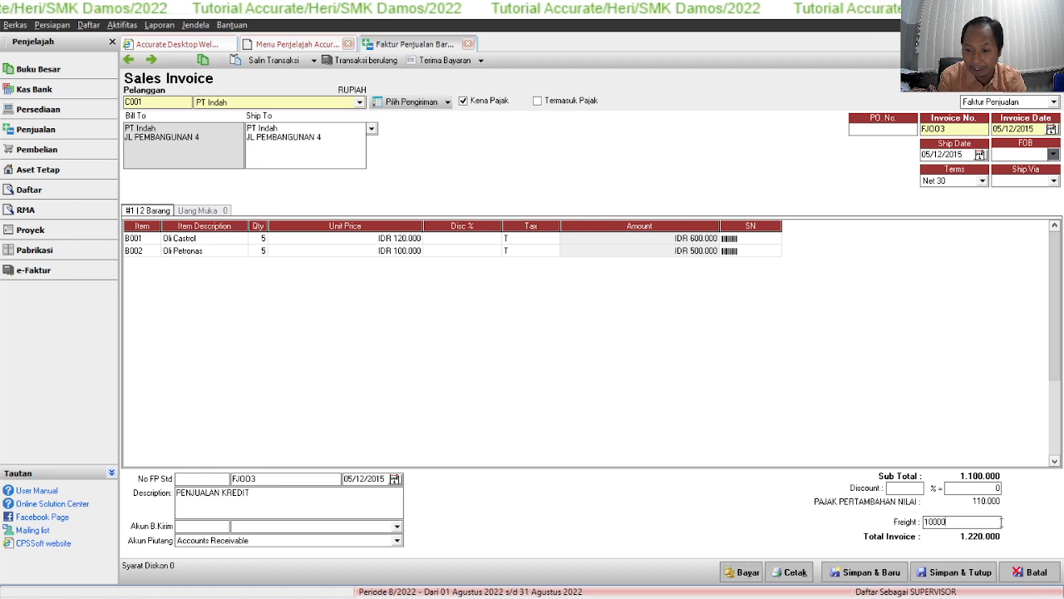
key(BackSpace)
key(BackSpace)
key(BackSpace)
key(BackSpace)
key(BackSpace)
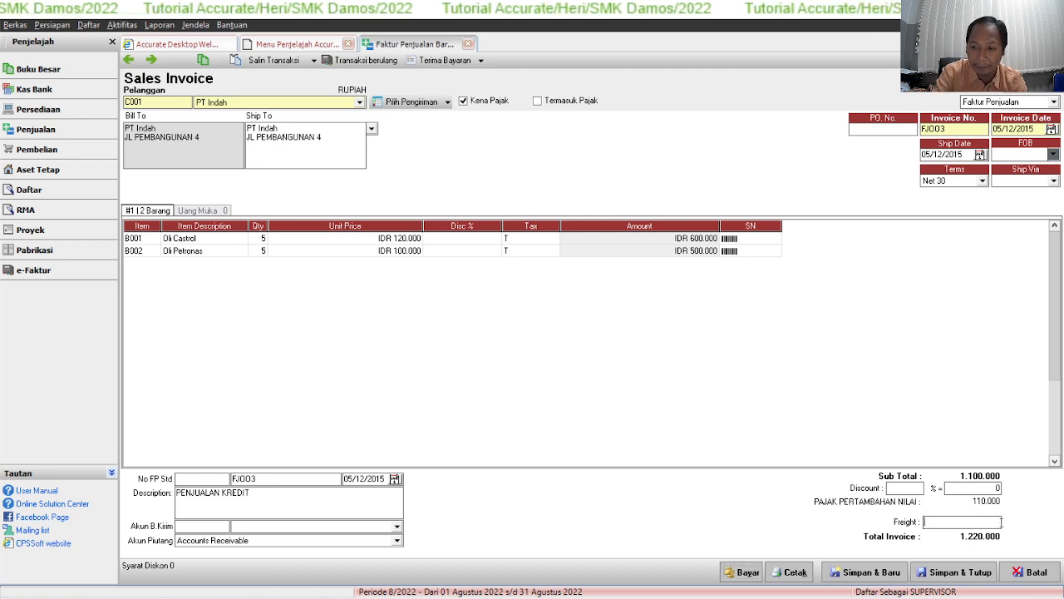
click(815, 511)
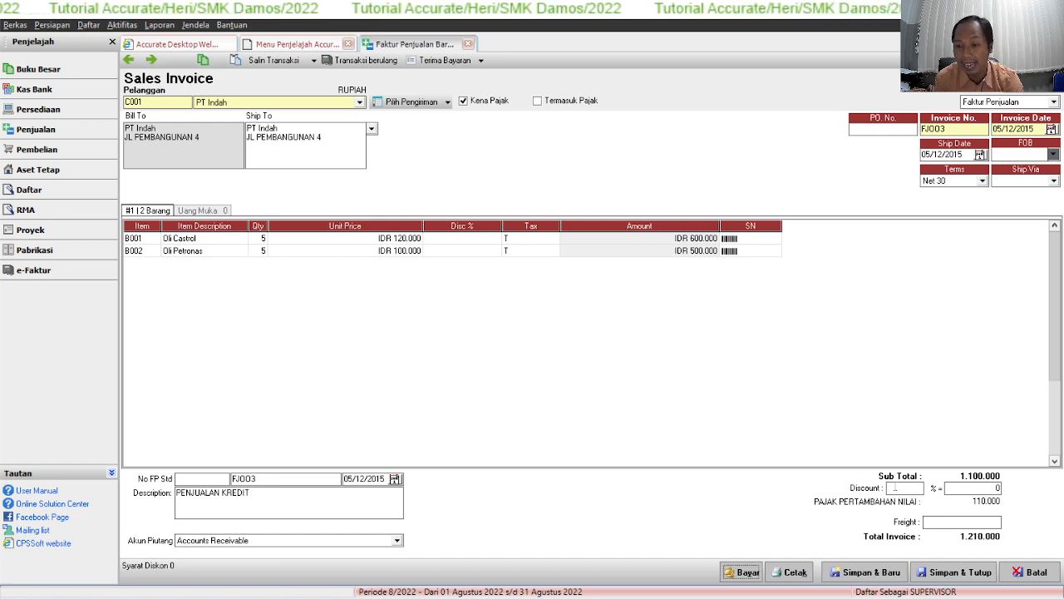
Save the PT Indah sales invoice and close its form.
click(950, 572)
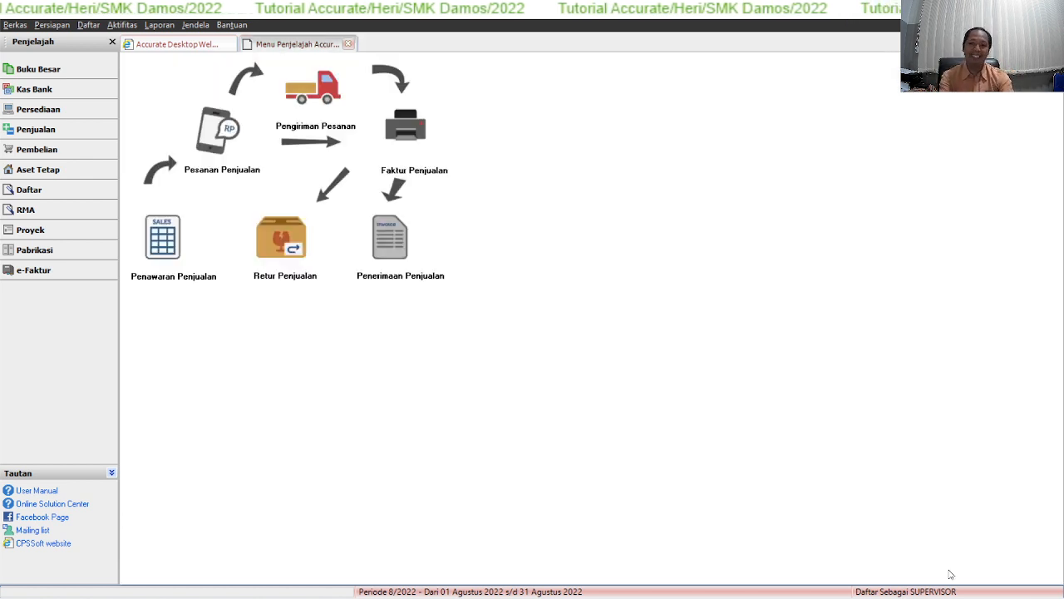